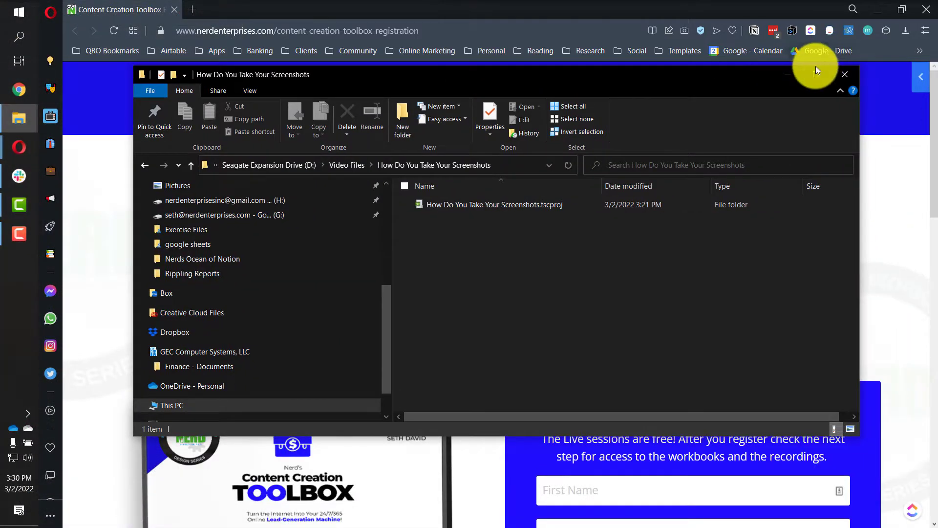
Step: Maximize the File Explorer window showing the How Do You Take Your Screenshots folder
left_click(816, 73)
Step: Go to My Drive and scroll to the phone screenshot PNG
scroll(132, 267, "up", 5)
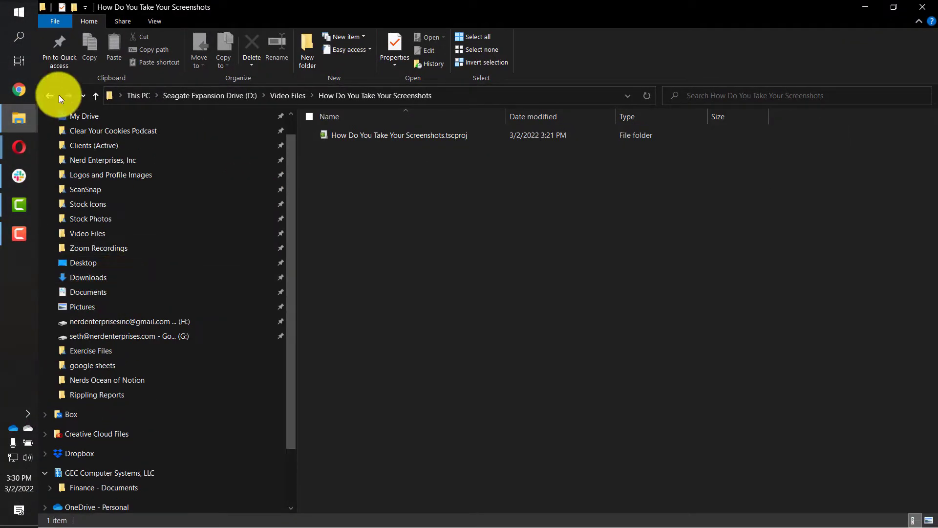
left_click(84, 115)
scroll(481, 348, "down", 8)
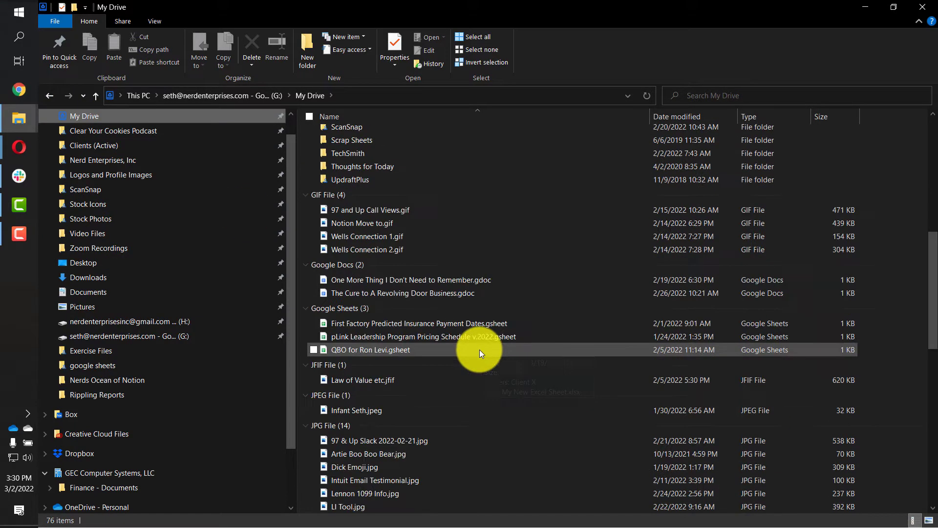
scroll(508, 356, "down", 2)
scroll(533, 359, "up", 1)
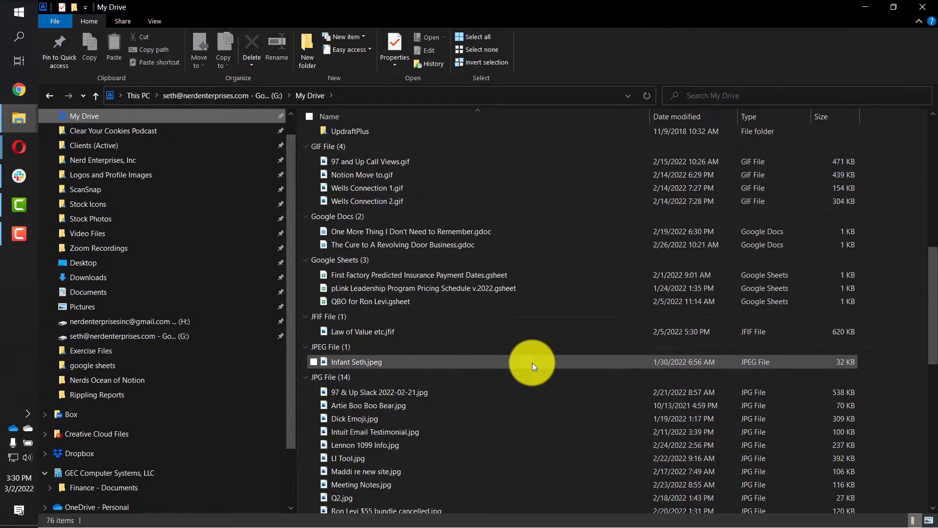
scroll(350, 444, "down", 10)
Step: Rename the screenshot to 'Screenshot Twitter Post.png', replacing its date-time part
right_click(350, 444)
left_click(381, 499)
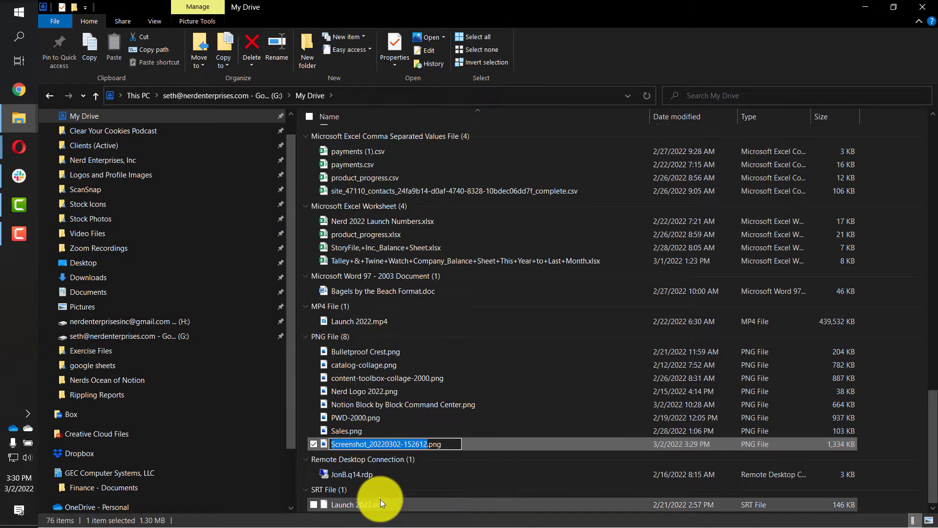
key("Home")
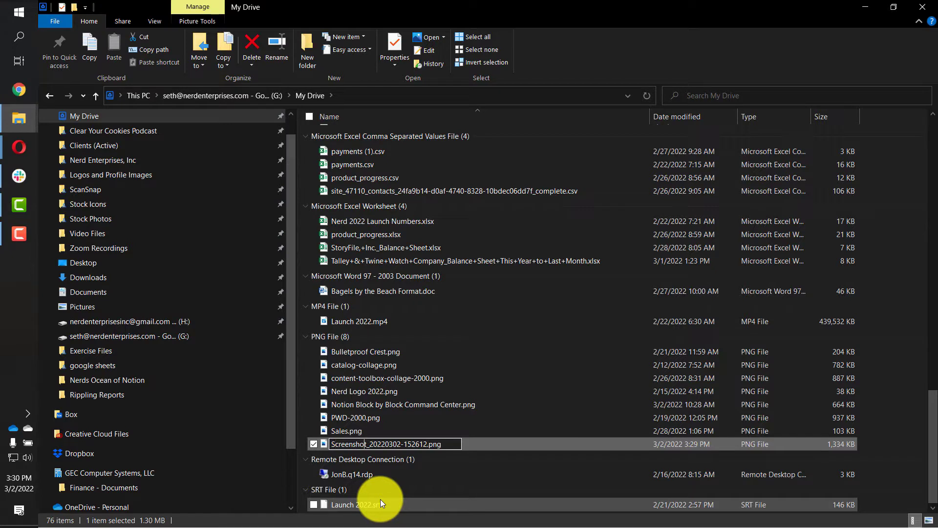
key("ctrl+shift+Right")
key("ctrl+shift+Right")
key("ctrl+shift+Right")
key("shift+Left")
key("shift+Left")
key("shift+Left")
key("shift+Left")
key("shift+Right")
type("Twitter Post")
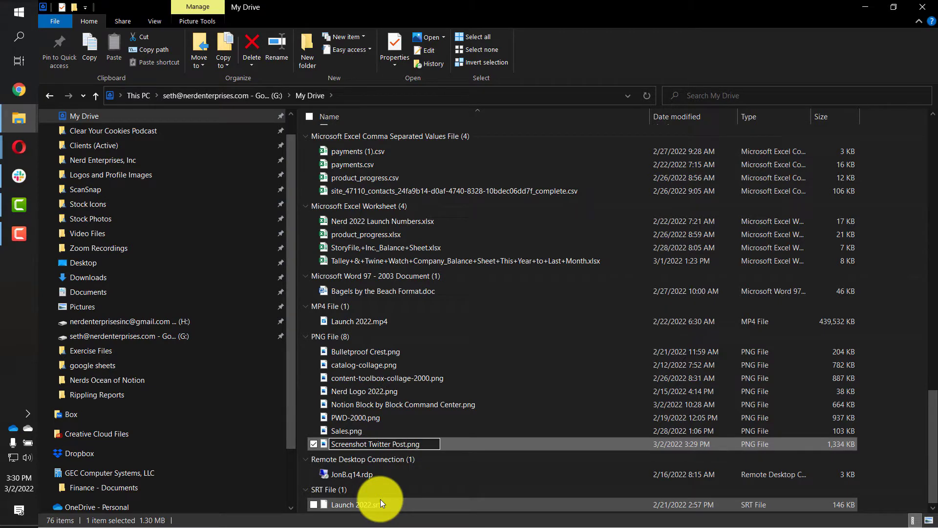
key("Return")
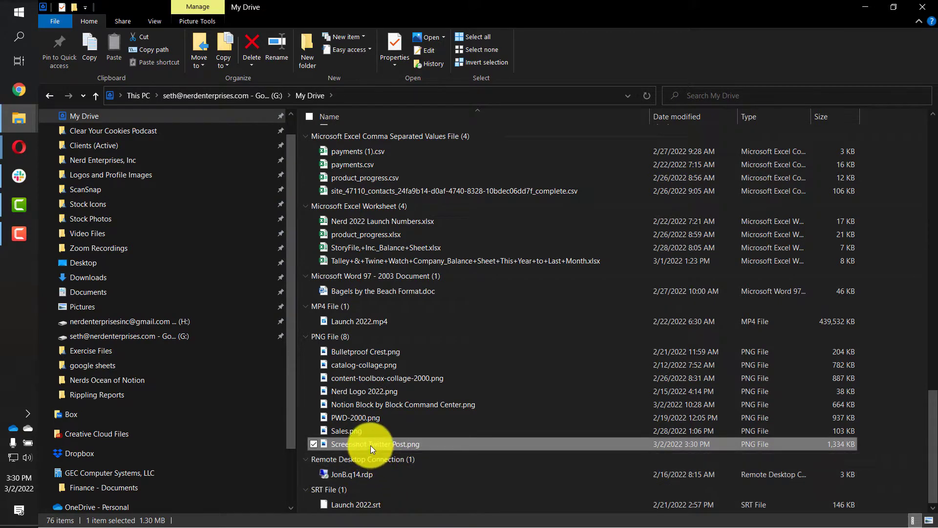
Step: Open Screenshot Twitter Post.png with Snagit Editor and maximize the editor window
right_click(370, 444)
mouse_move(467, 377)
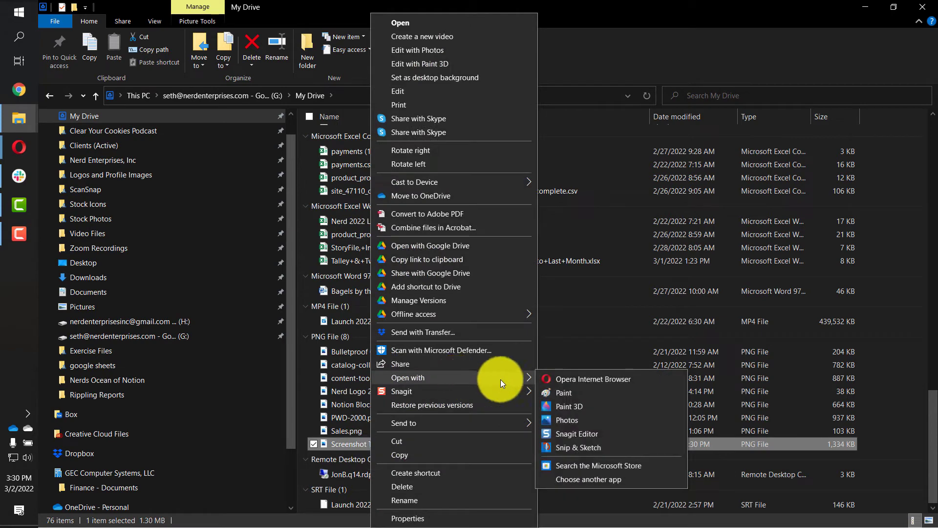
left_click(567, 434)
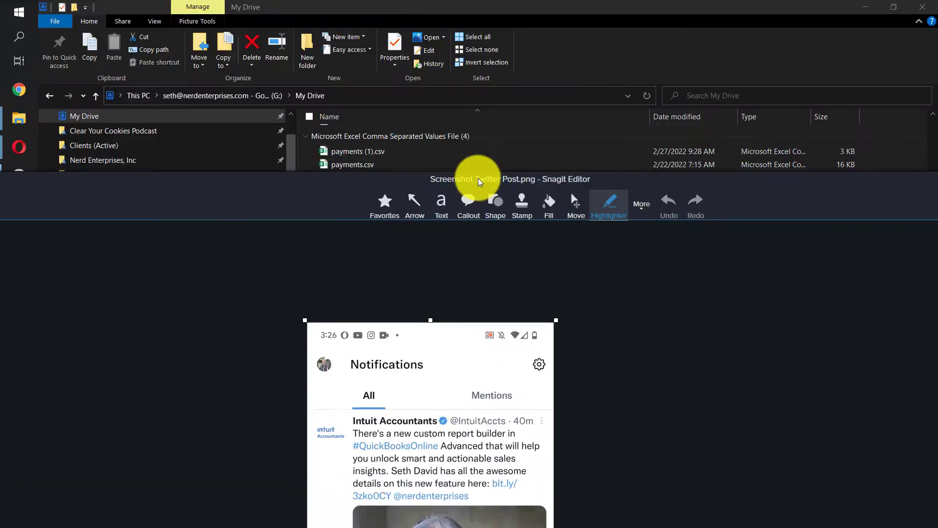
left_click_drag(478, 178, 481, 32)
double_click(345, 32)
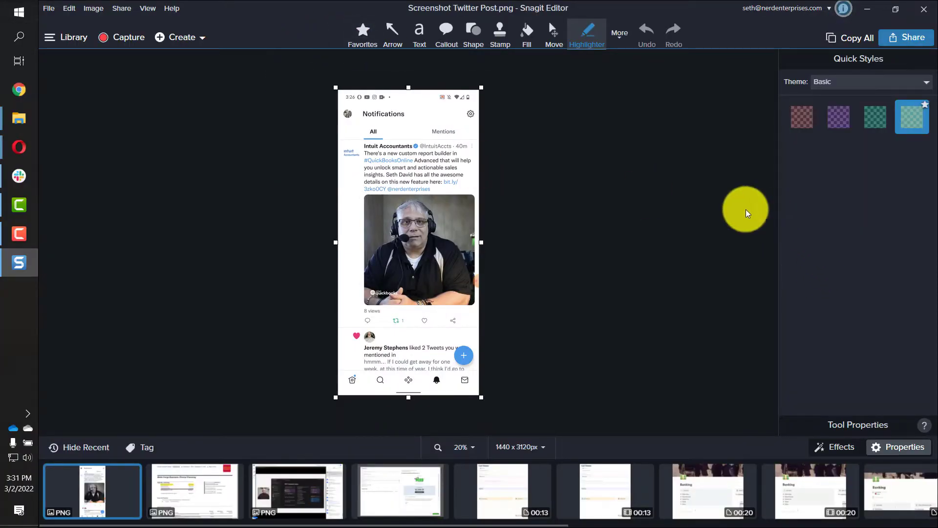
Step: Apply the torn-paper edge Quick Effect to the screenshot after trying a bottom fade
left_click(840, 451)
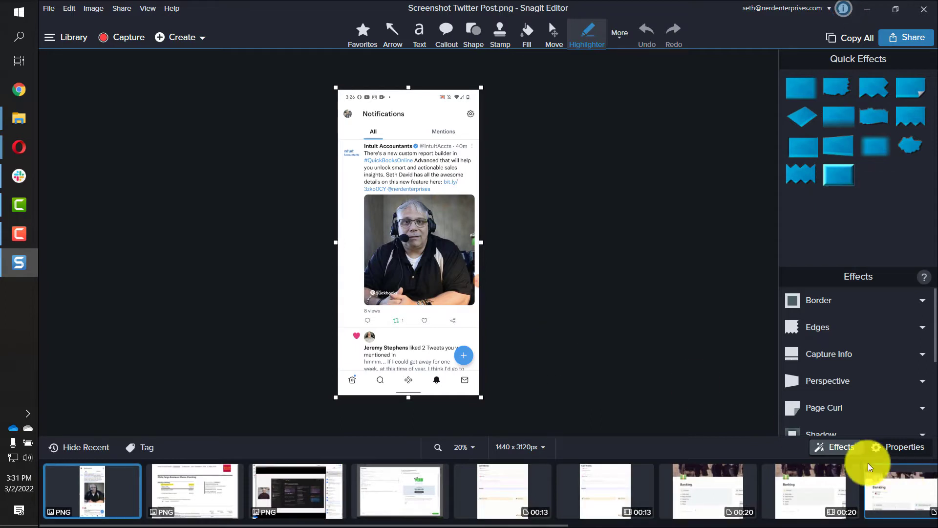
left_click(847, 180)
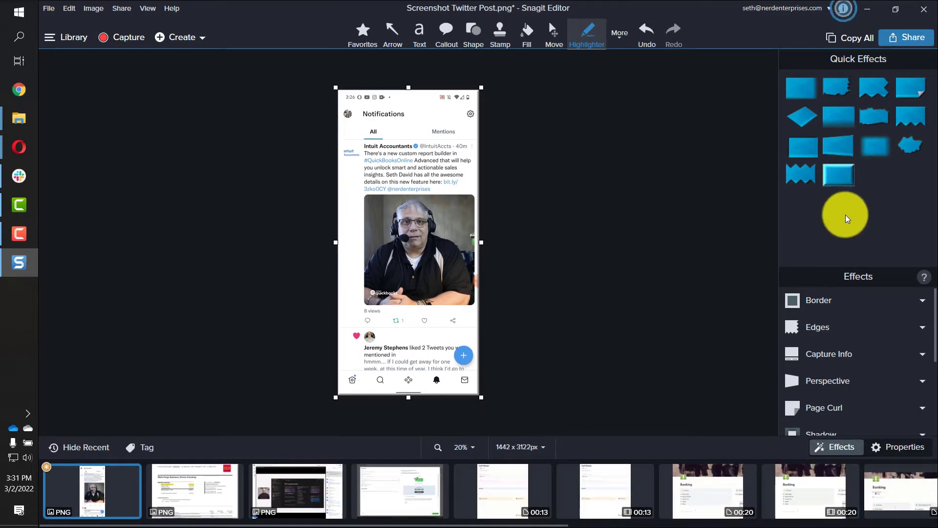
left_click(839, 120)
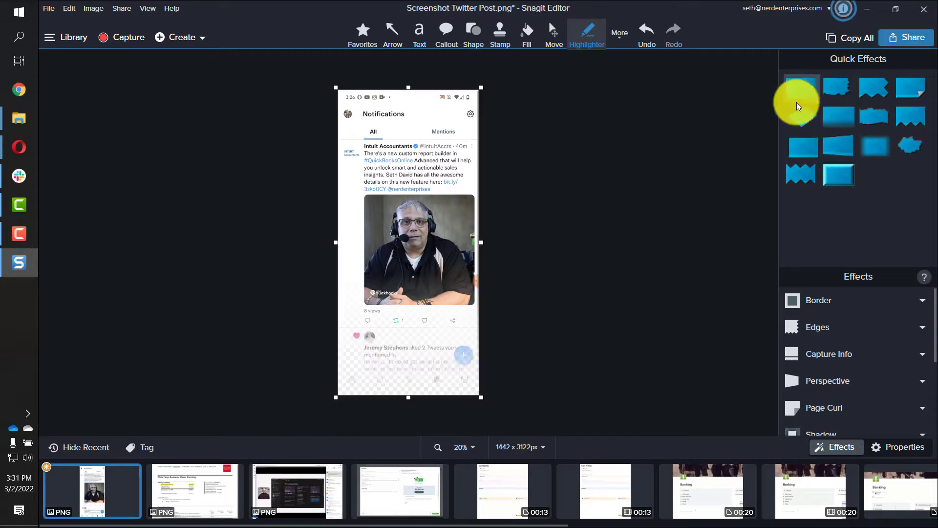
left_click(912, 154)
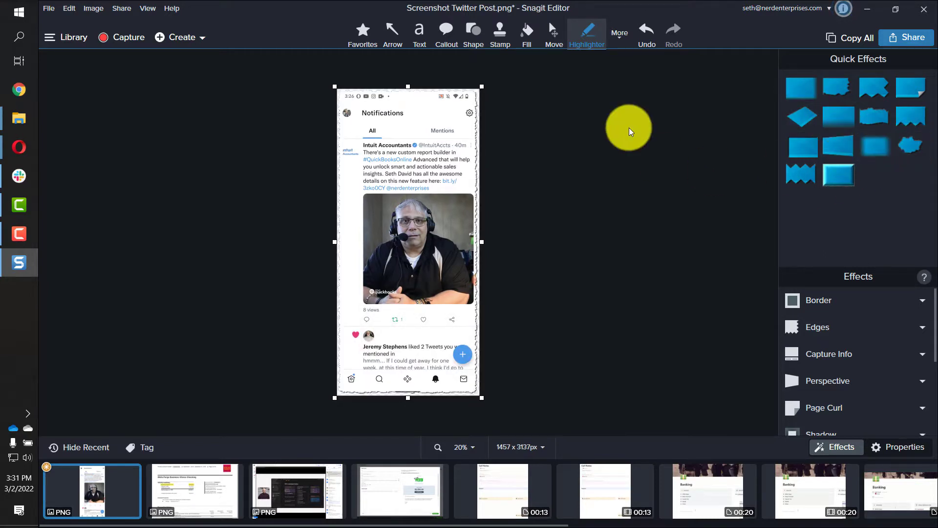
left_click(844, 179)
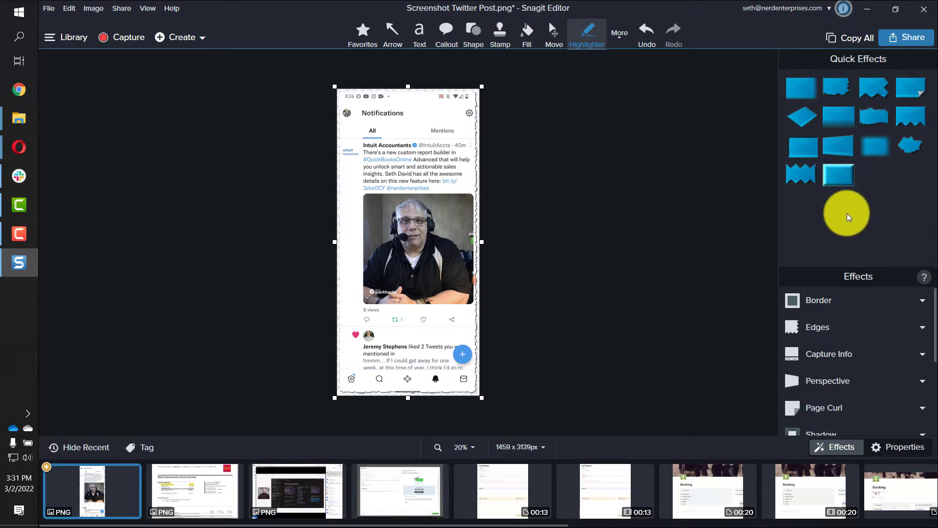
left_click(849, 184)
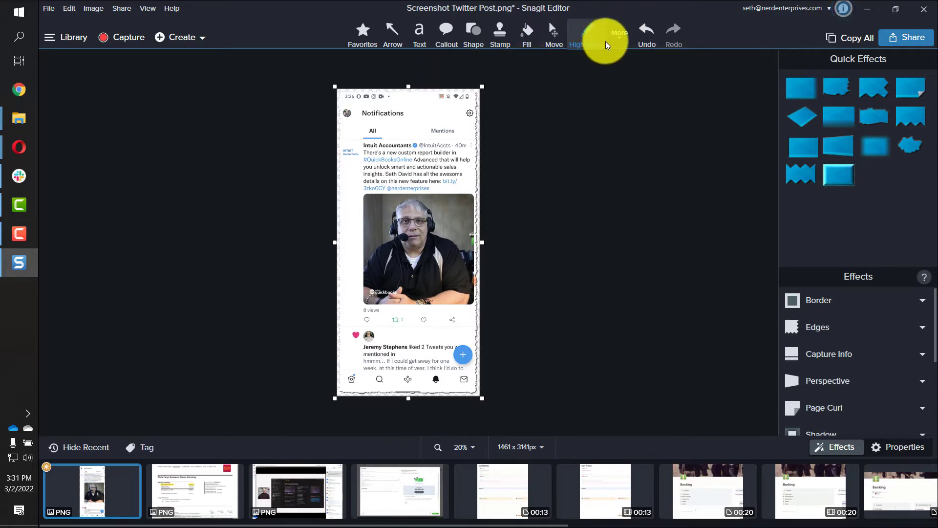
left_click(574, 32)
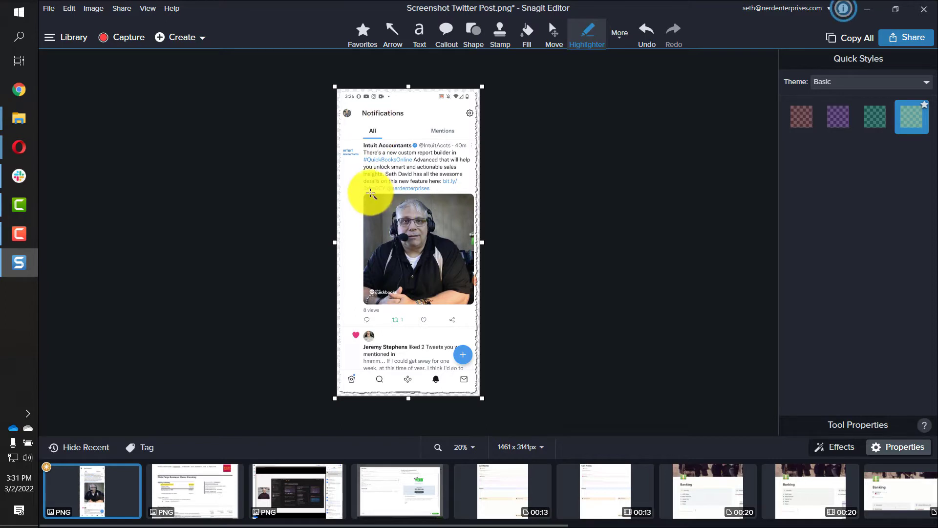
Step: Highlight 'Intuit Accountants' in yellow, then try more Quick Effects on the image
left_click_drag(362, 145, 424, 147)
left_click(400, 149)
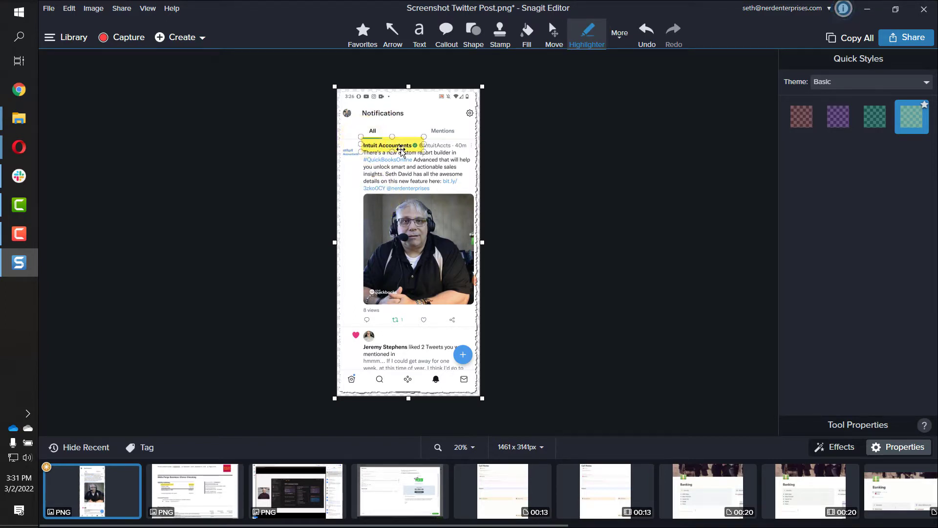
left_click(836, 446)
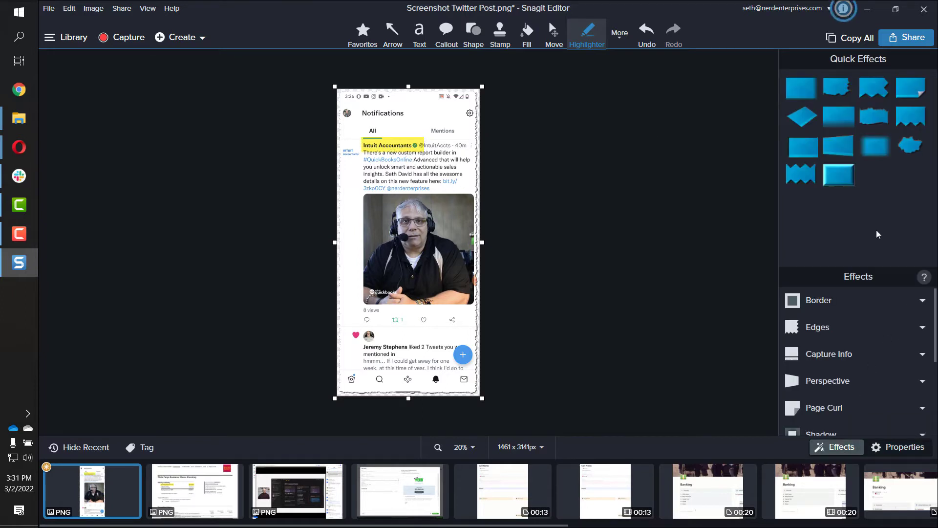
left_click(843, 179)
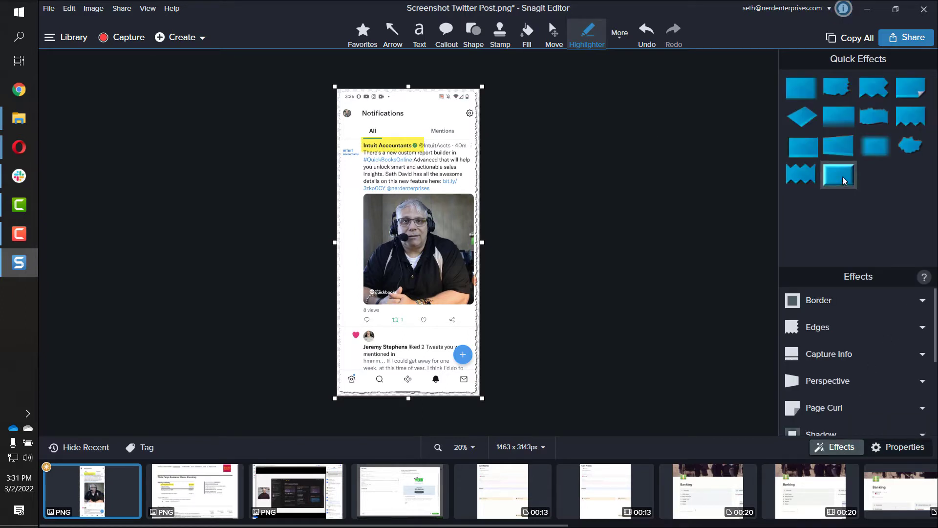
left_click(807, 155)
left_click(388, 144)
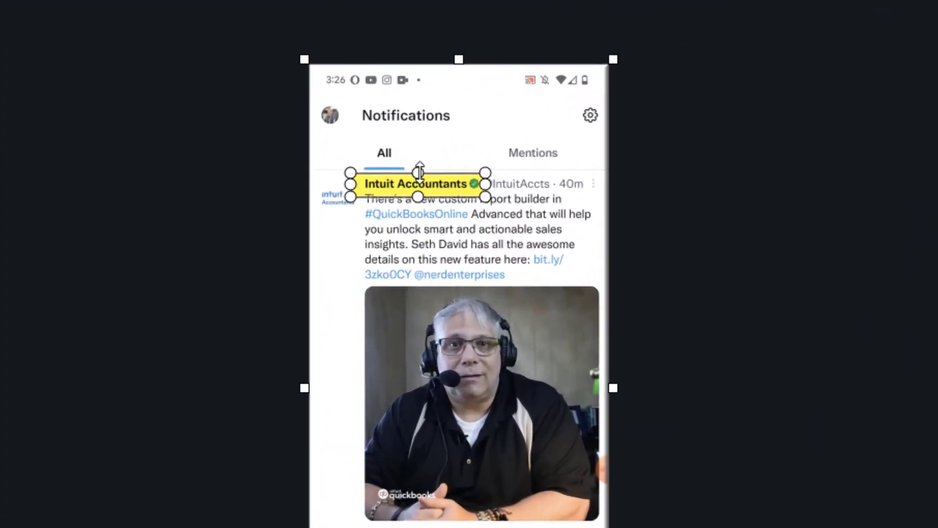
Step: Nudge the highlight's top edge and lower-right corner to fit the Intuit Accountants name
left_click_drag(420, 172, 420, 171)
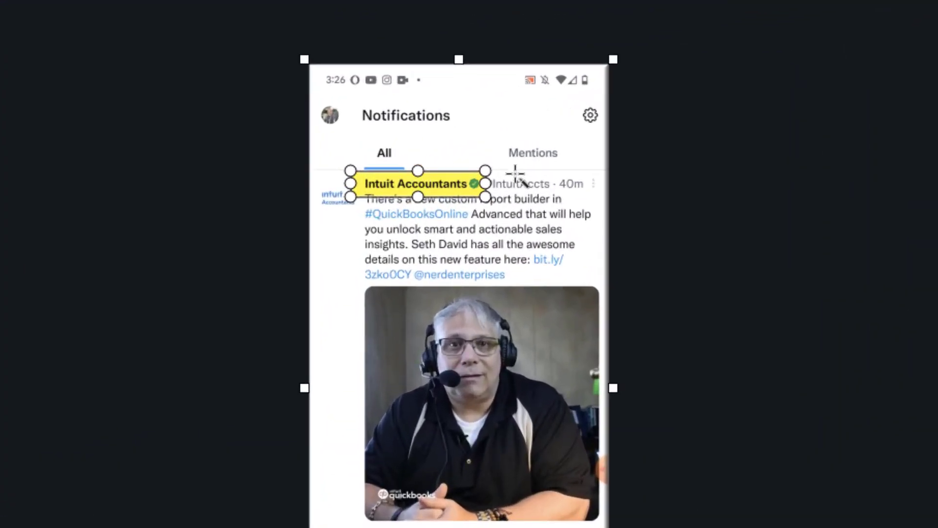
left_click_drag(489, 199, 489, 200)
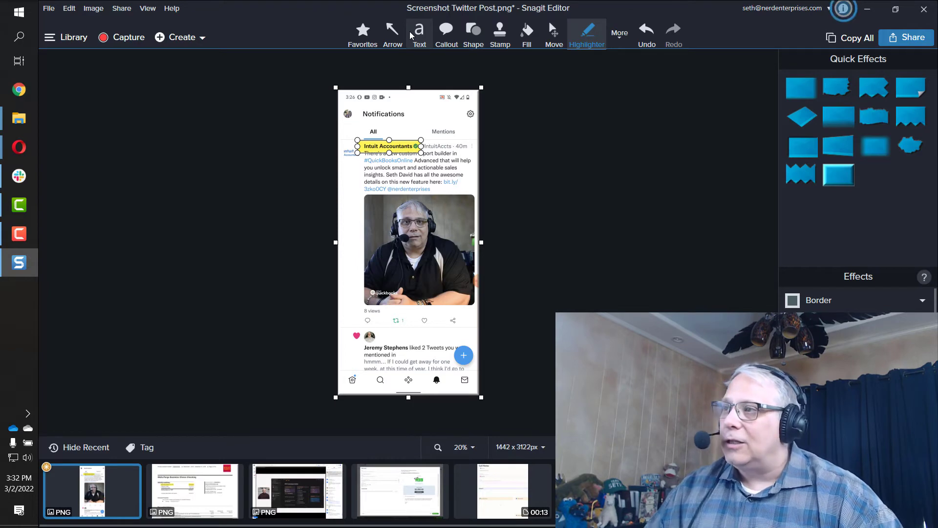
key("alt+Tab")
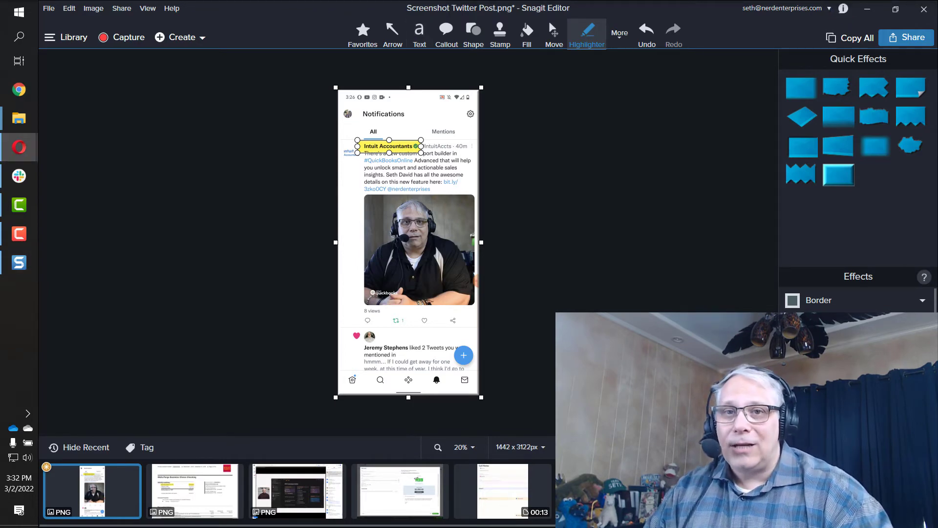